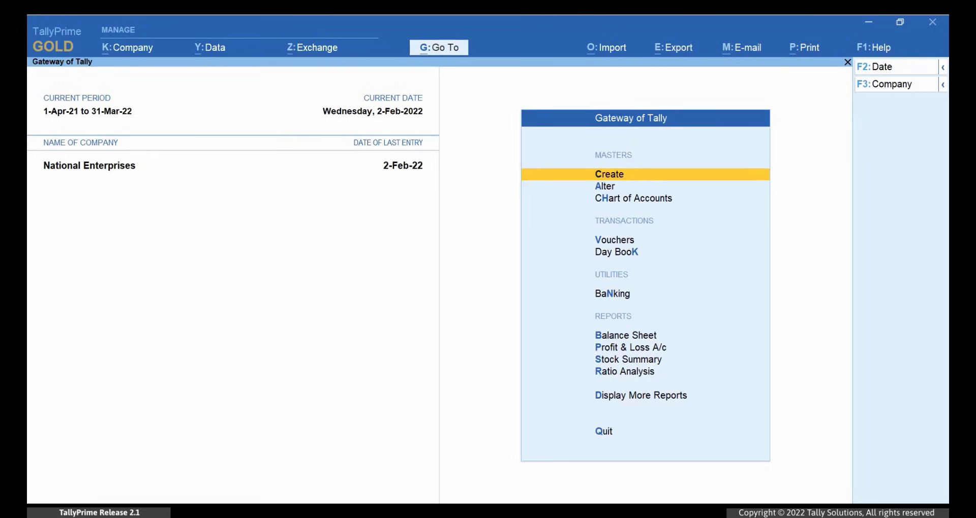
Step: Open Kiran Enterprises' sales voucher 2922 from the Day Book for alteration
key("Down")
key("Down")
key("Down")
key("Down")
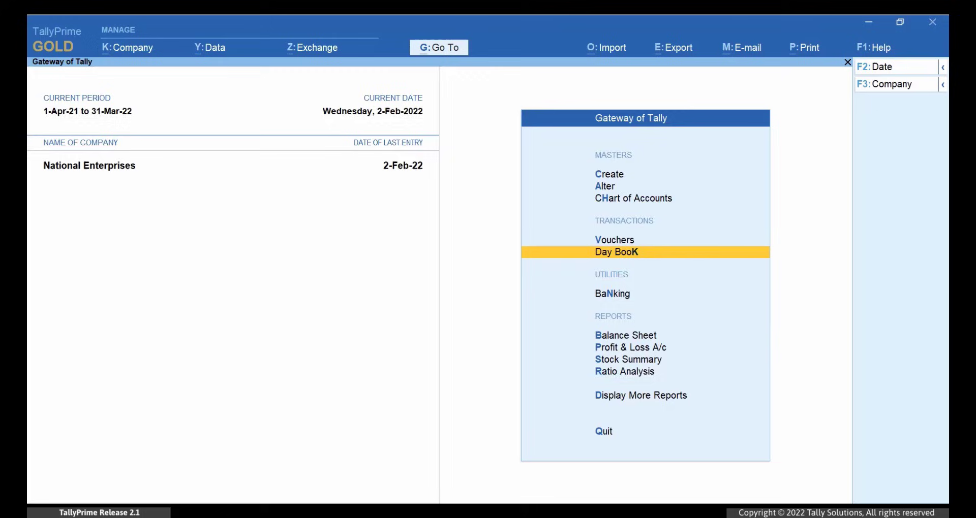
key("Return")
key("Down")
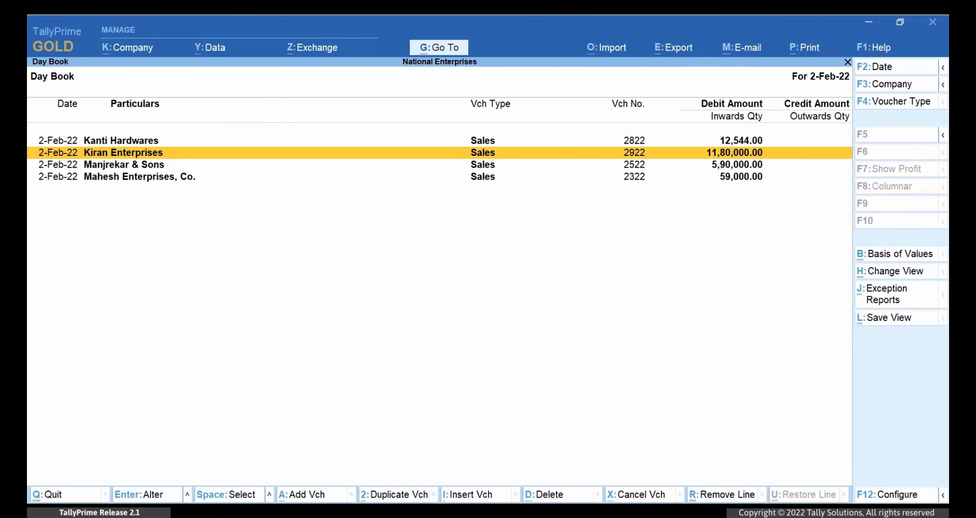
key("Return")
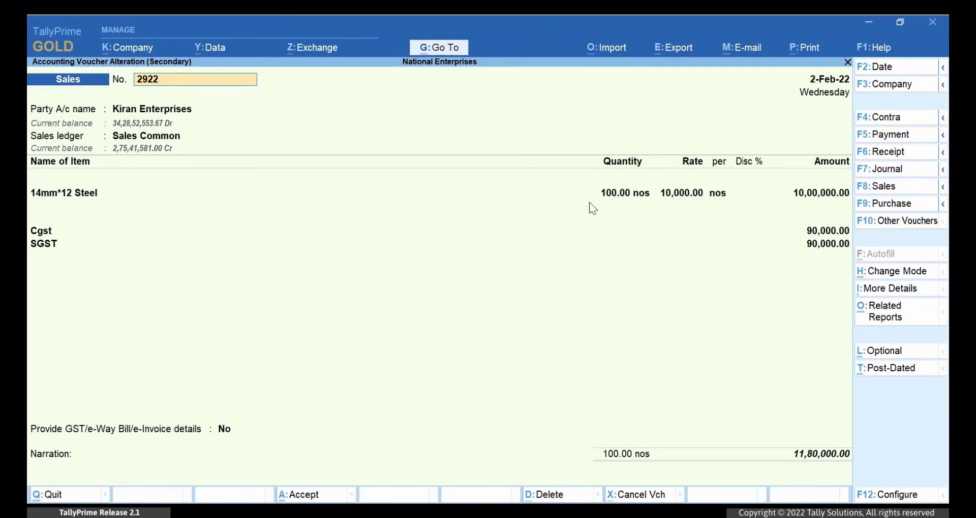
Step: Export the current voucher as PDF with the listed signature certificate, asking before signing
left_click(692, 52)
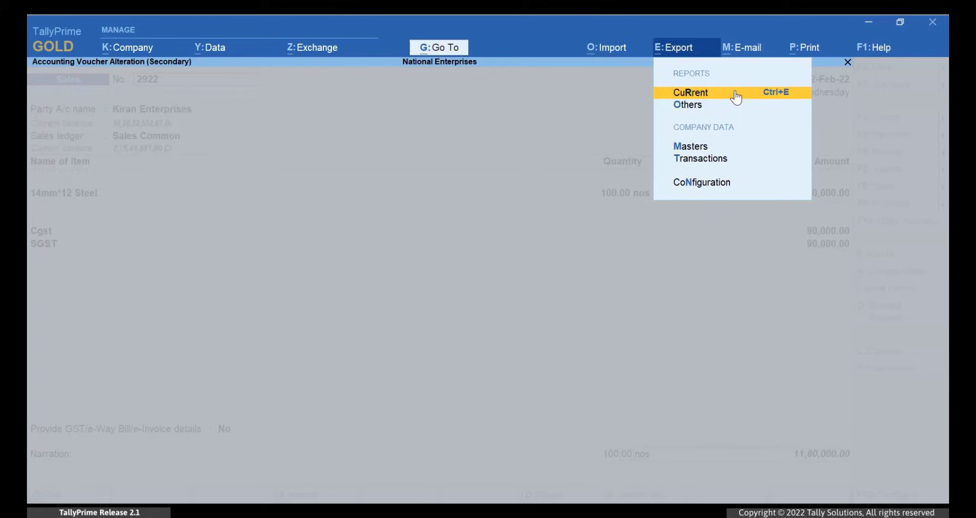
left_click(736, 97)
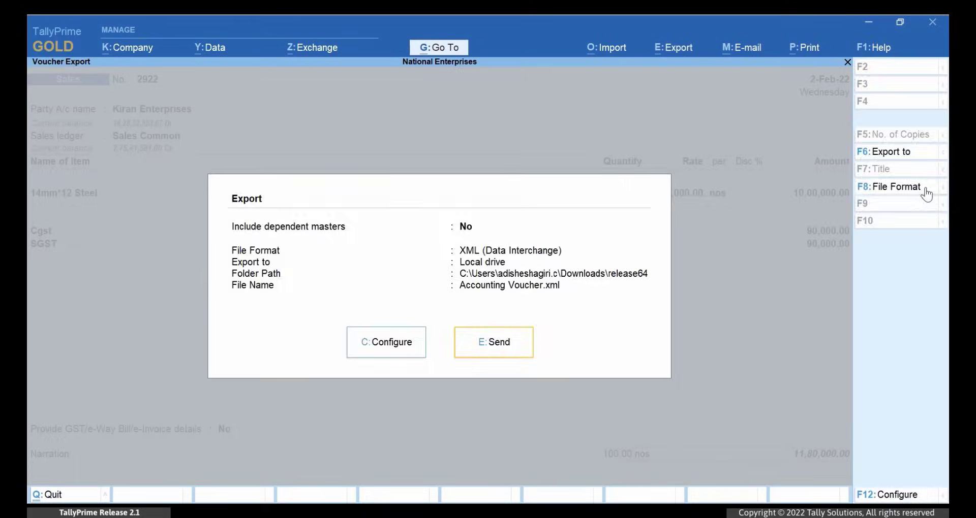
left_click(927, 191)
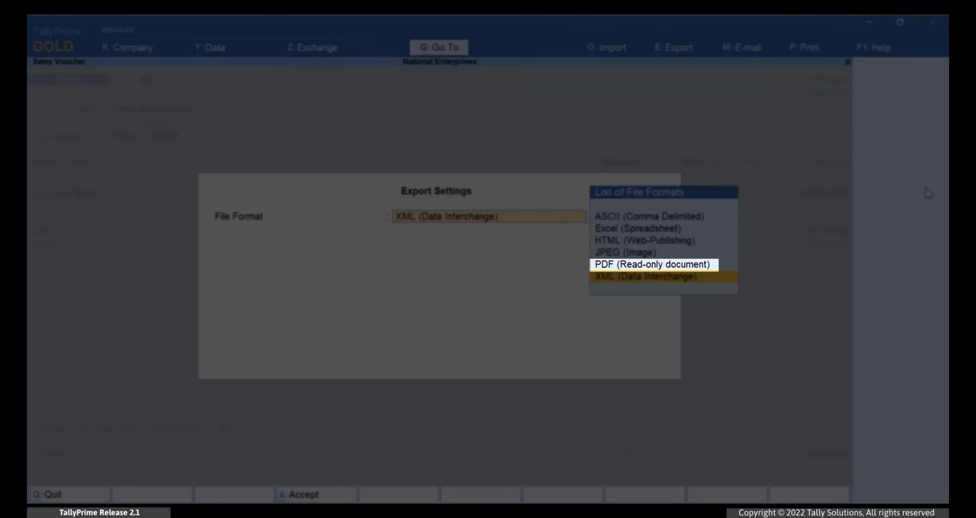
key("Up")
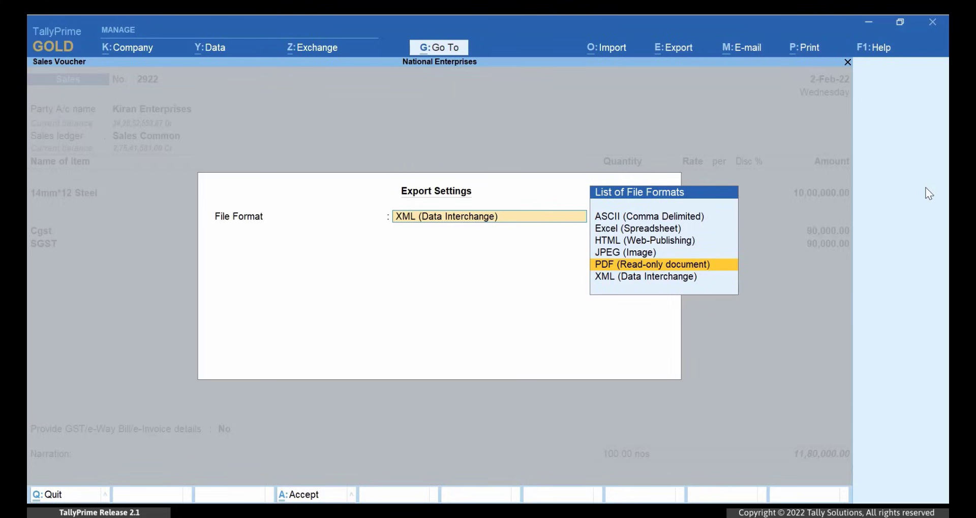
key("Return")
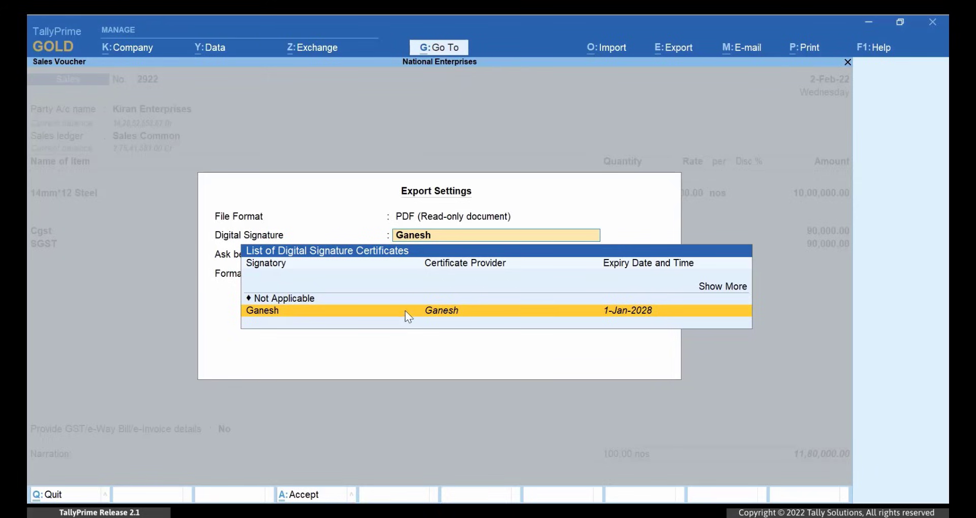
key("Return")
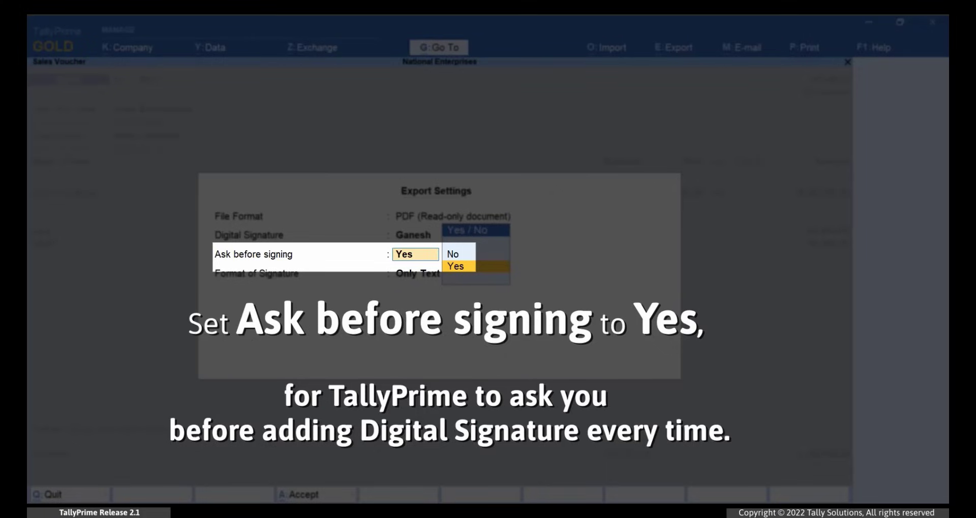
key("Return")
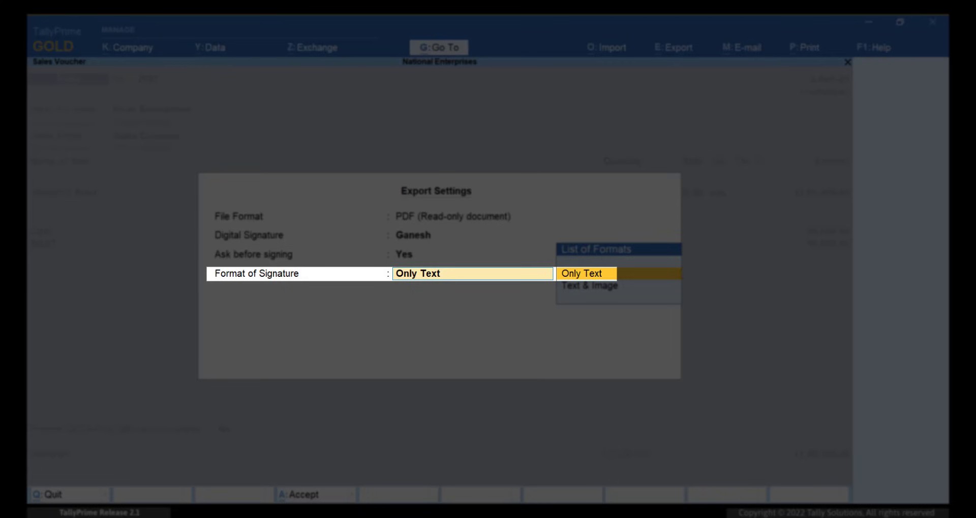
Step: Keep the text-only signature and send voucher 2922 as a signed PDF, entering the user PIN
key("Return")
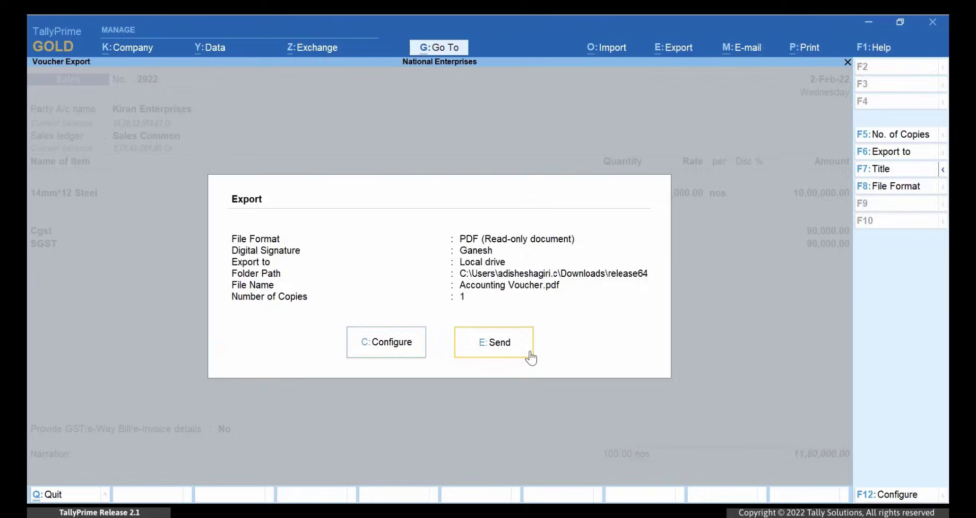
left_click(504, 354)
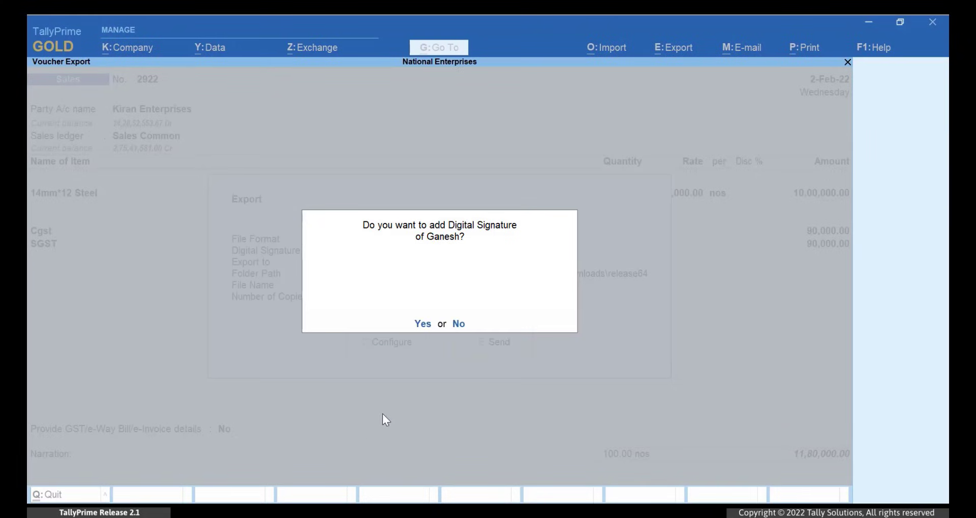
key("Return")
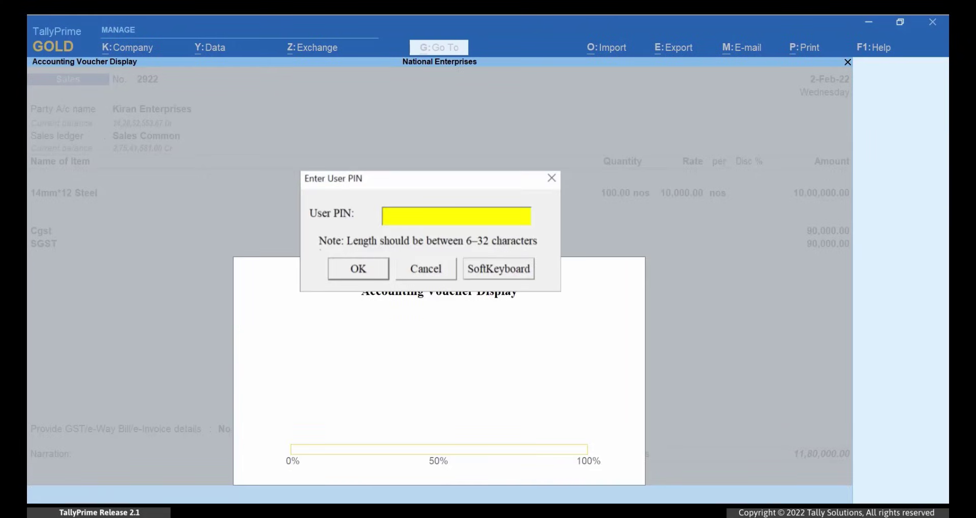
key("ctrl+v")
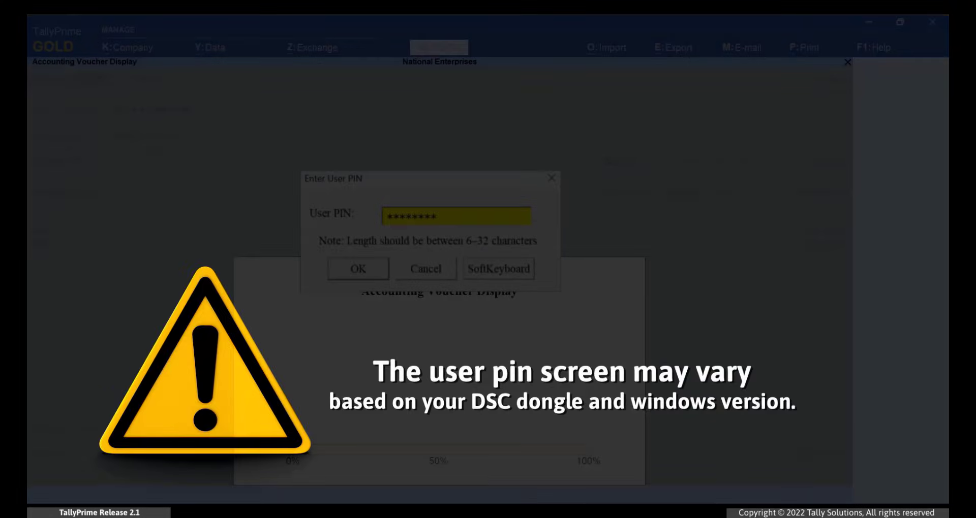
key("Return")
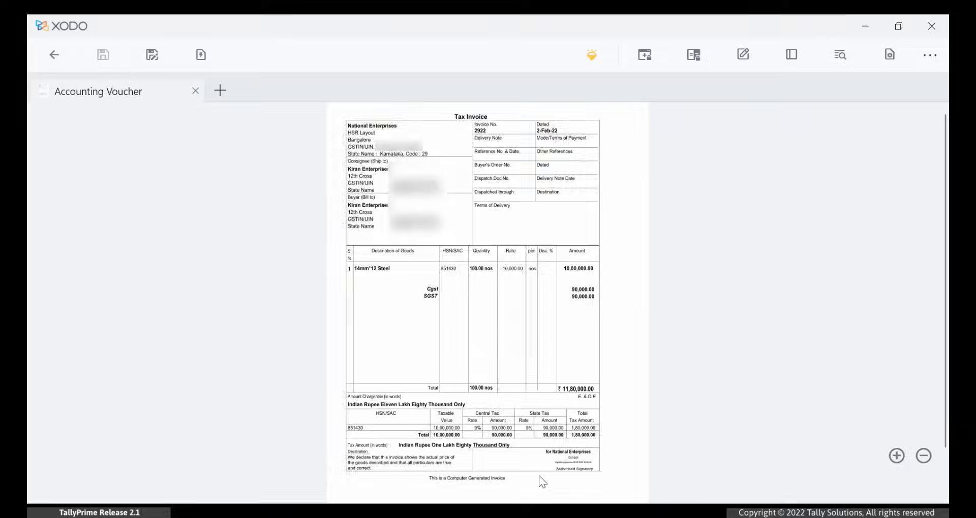
scroll(543, 482, "up", 5)
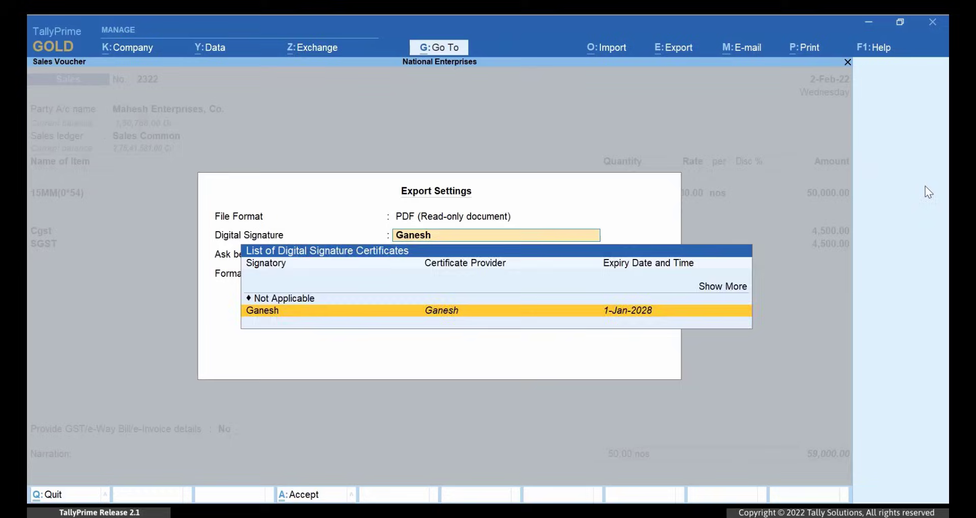
key("Return")
Step: Keep the certificate with ask-before-signing and switch the signature format to Text & Image
key("y")
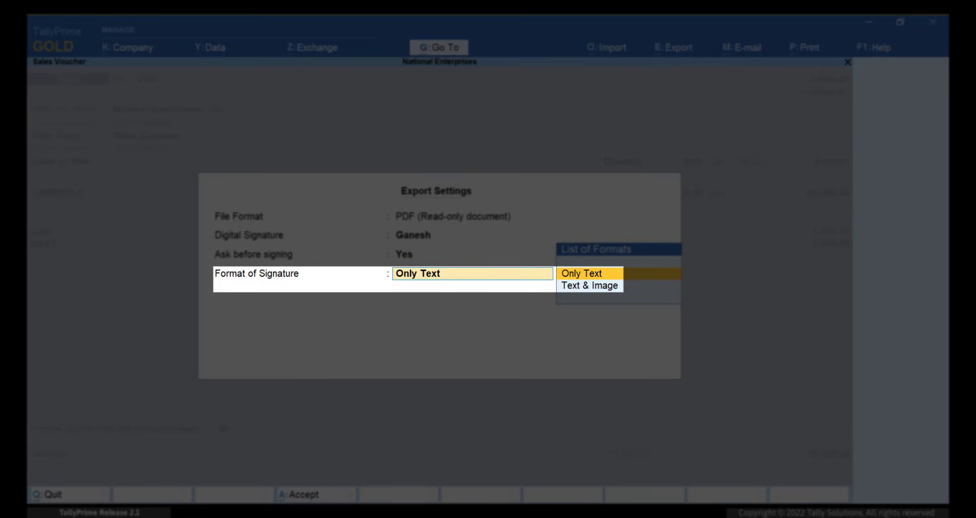
key("Down")
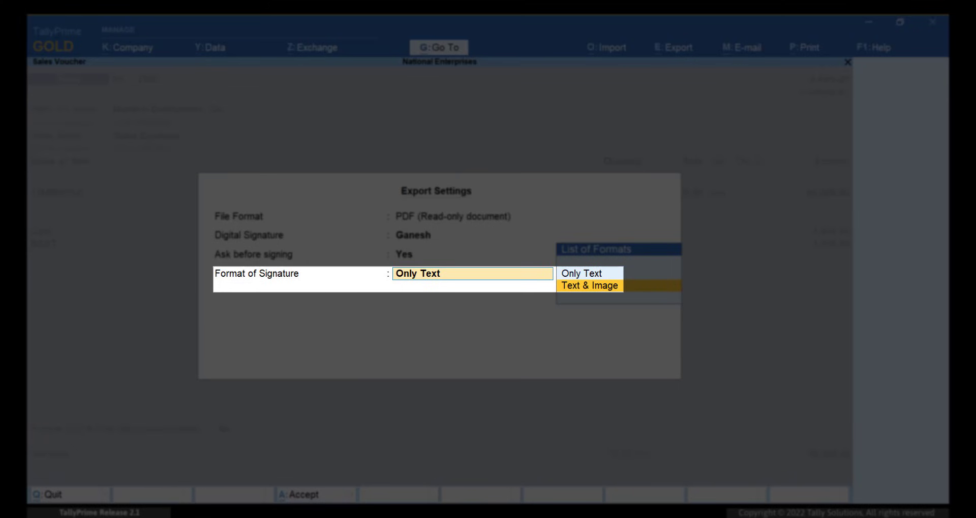
key("Return")
Step: Use logo.jpg from D:\Tally-Logo with the signatory name, then send voucher 2322's export
key("Up")
key("Up")
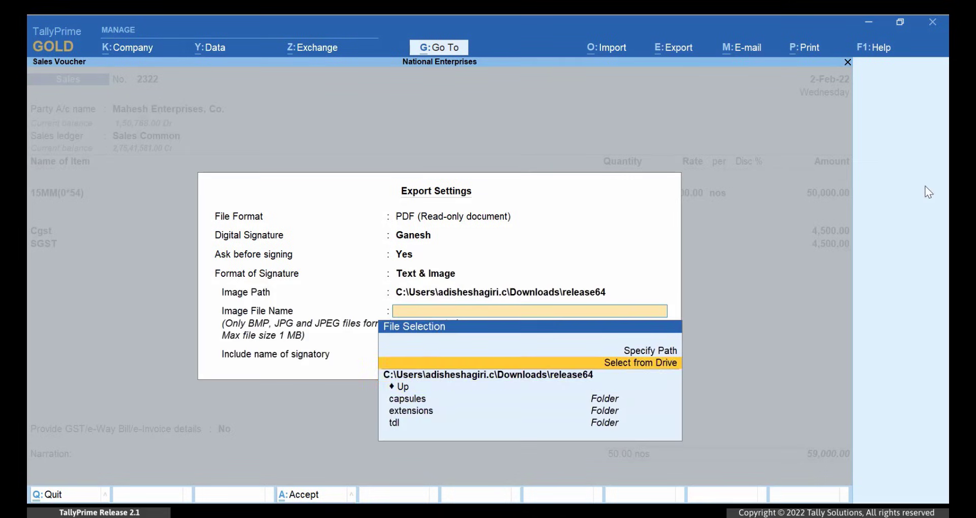
key("Return")
type("Tally-Logo")
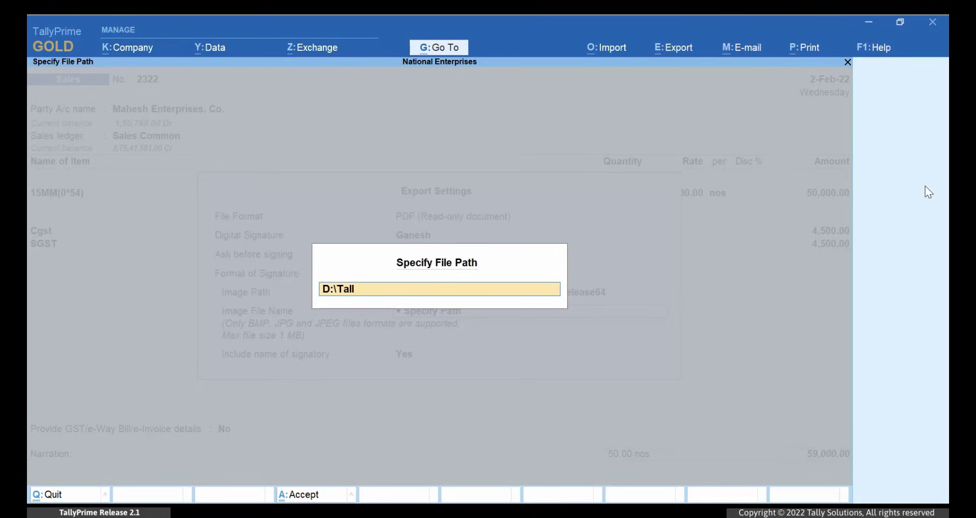
key("Return")
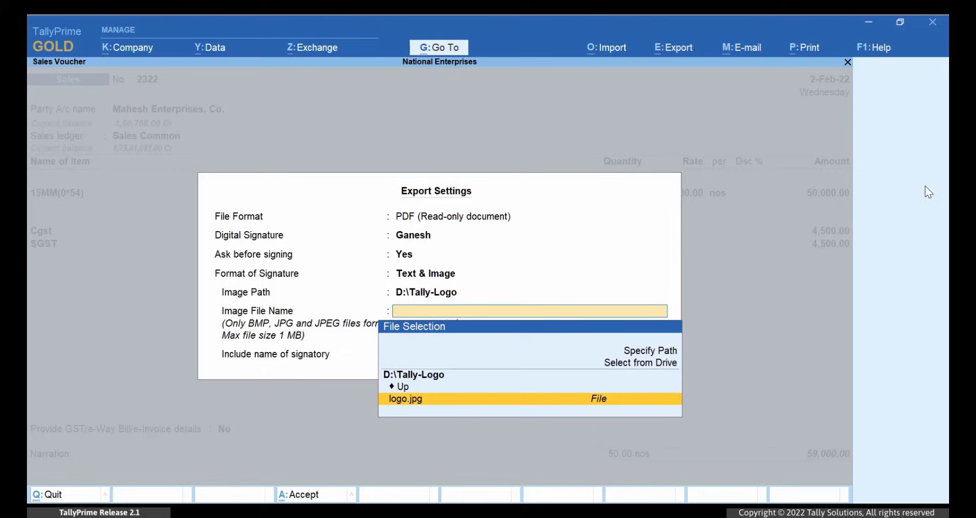
key("Return")
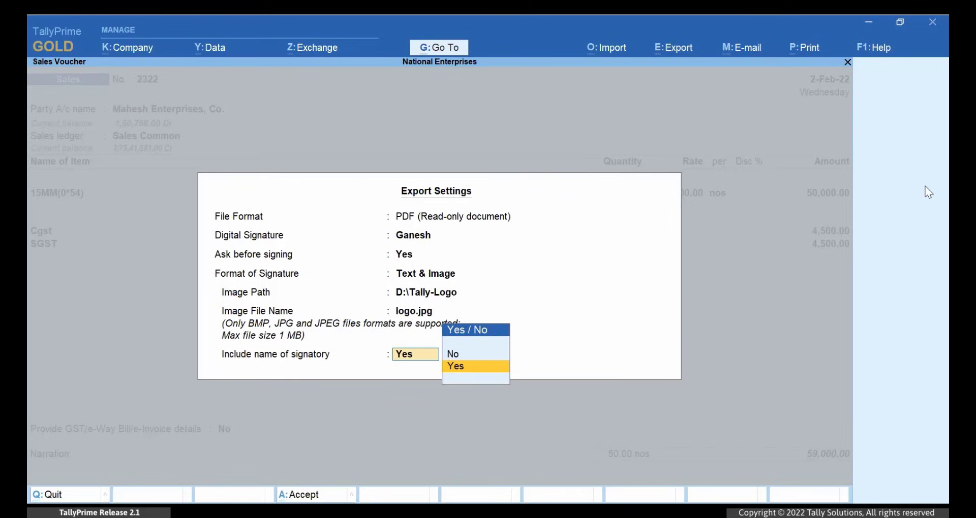
key("Return")
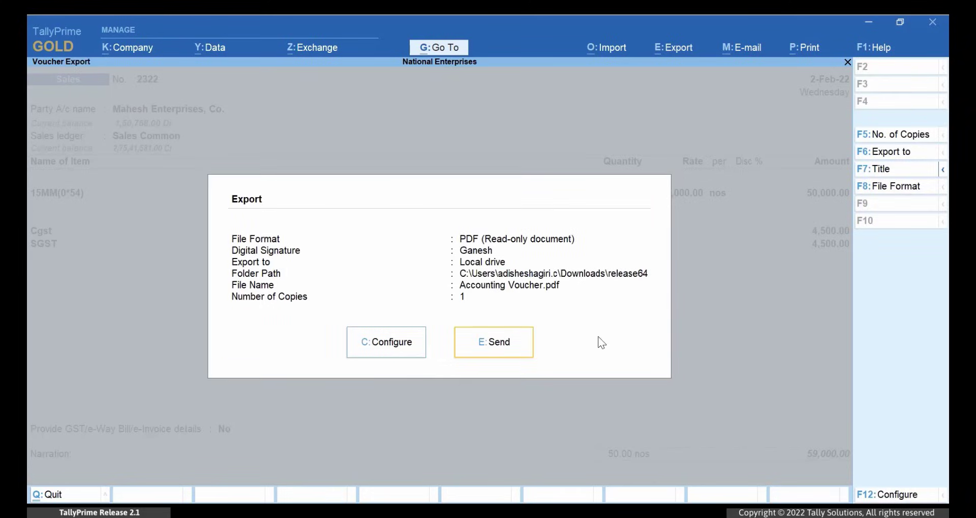
left_click(529, 349)
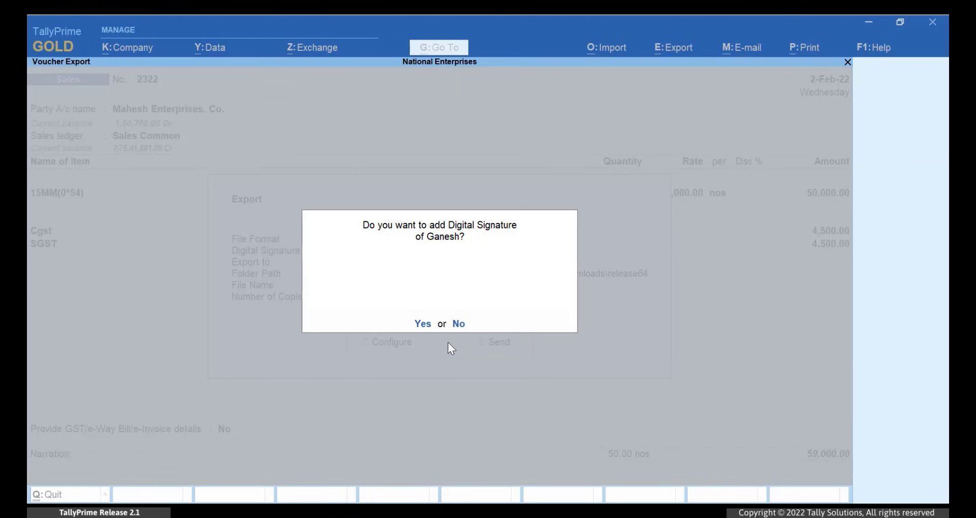
left_click(426, 327)
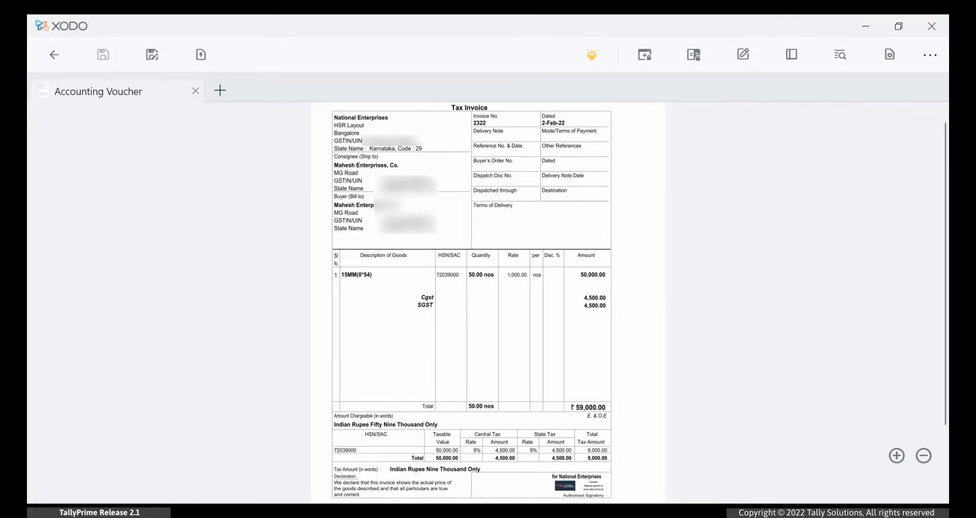
scroll(620, 499, "up", 5)
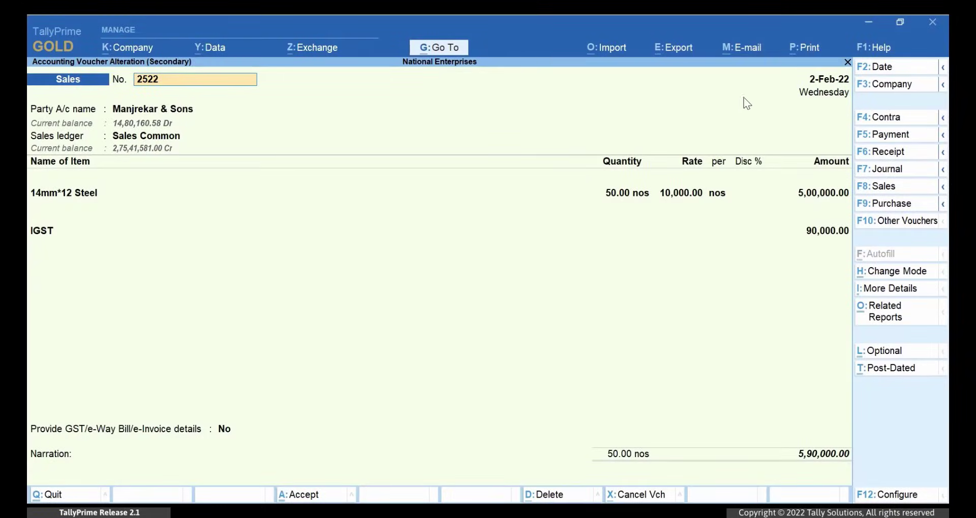
Step: E-mail sales voucher 2522 with the default profile to a new recipient address
left_click(760, 50)
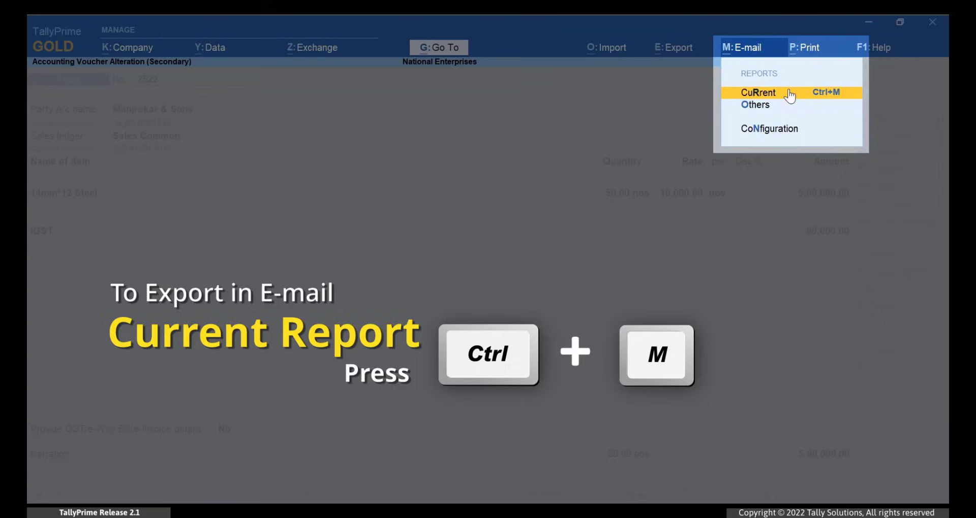
left_click(789, 93)
key("Return")
key("Down")
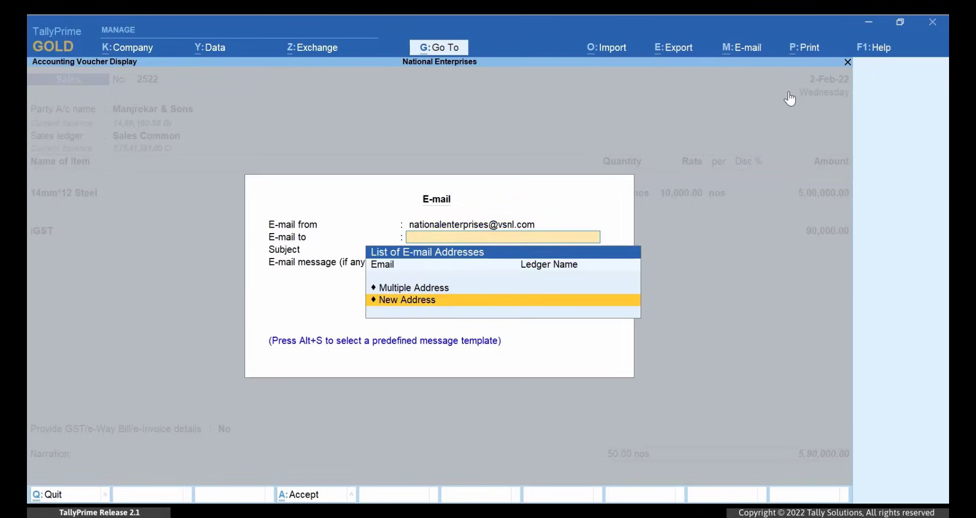
key("Return")
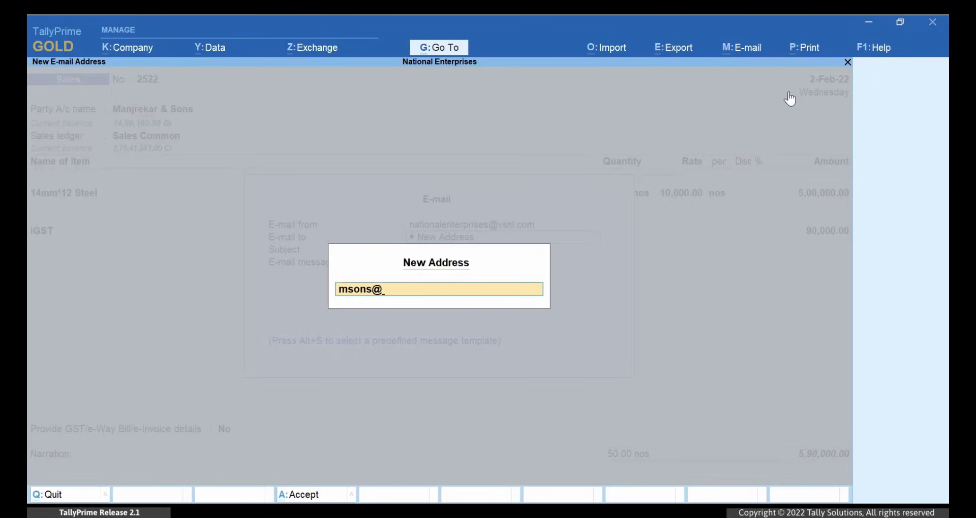
key("Return")
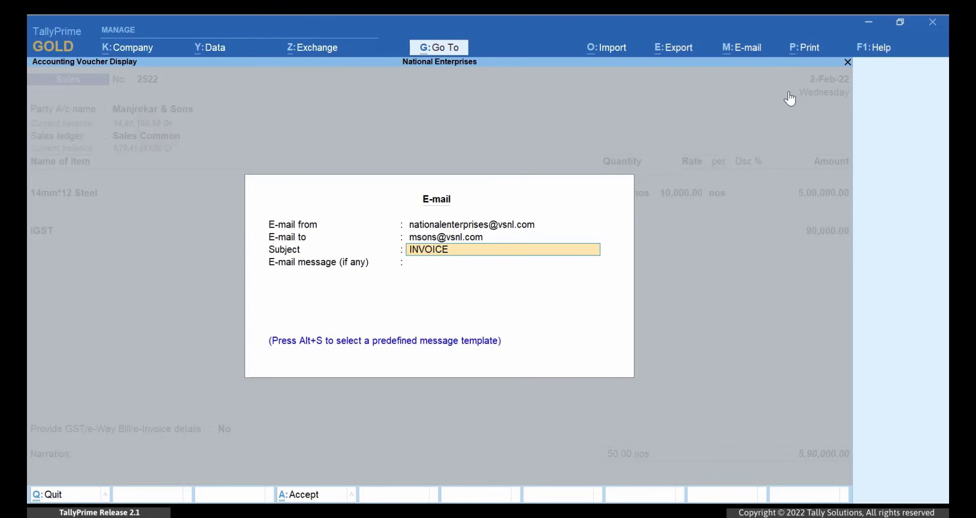
Step: Send it with subject INVOICE and message 'attached invoice copy with digital signature', entering the mail password
key("Return")
type("attached invoice copy wi")
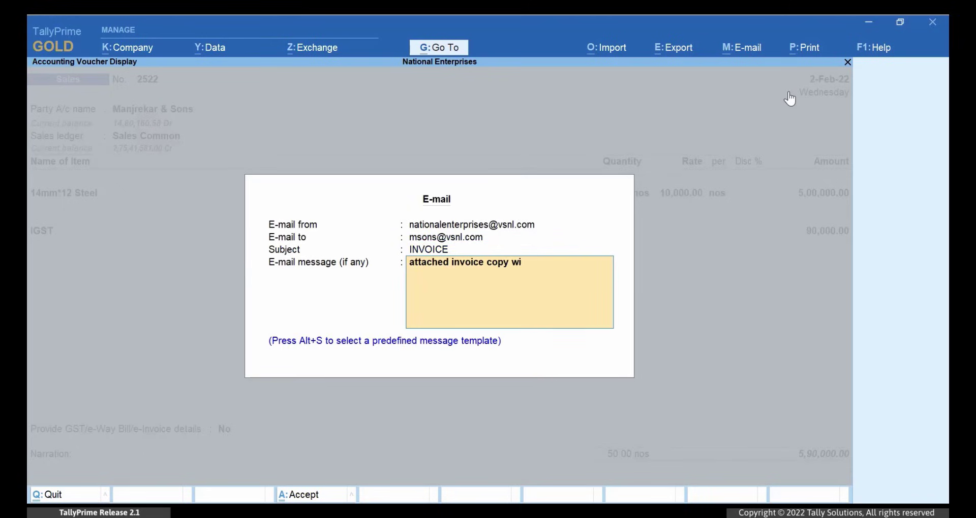
type("th digital signature")
key("Return")
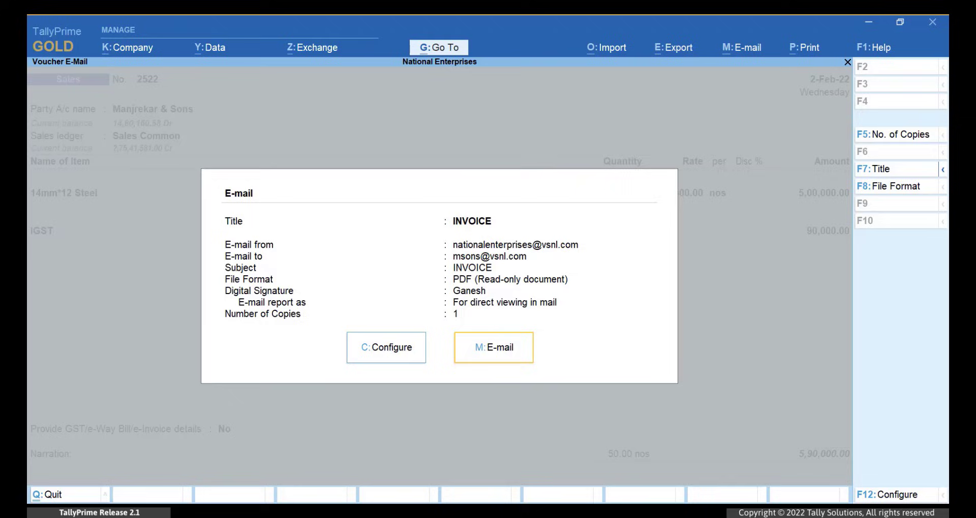
key("Return")
type("*****")
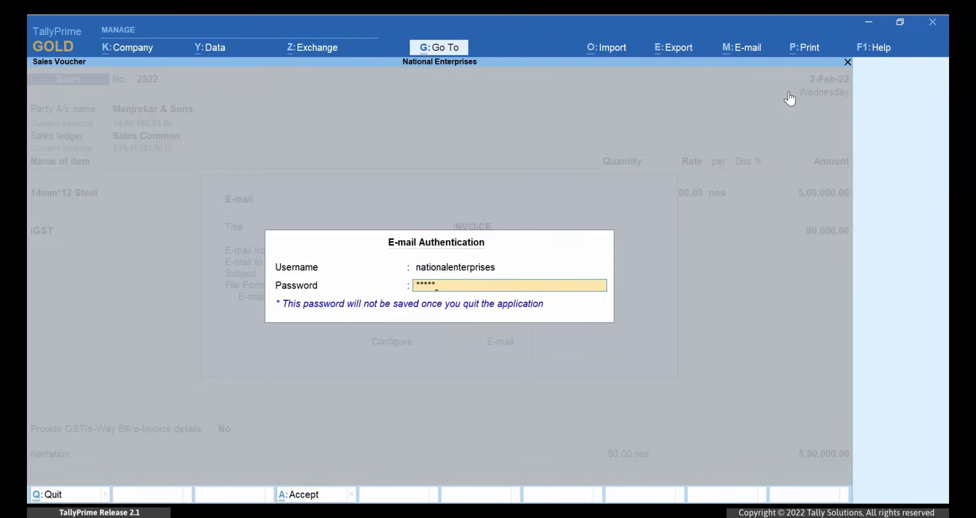
type("****")
key("Return")
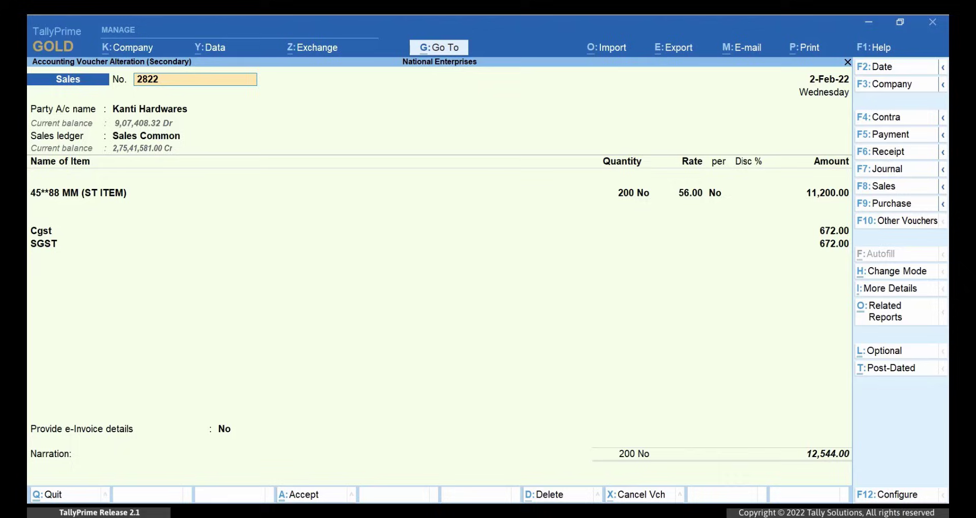
Step: Set voucher 2822's print printer to Microsoft Print to PDF, keeping the Text & Image signature
left_click(807, 48)
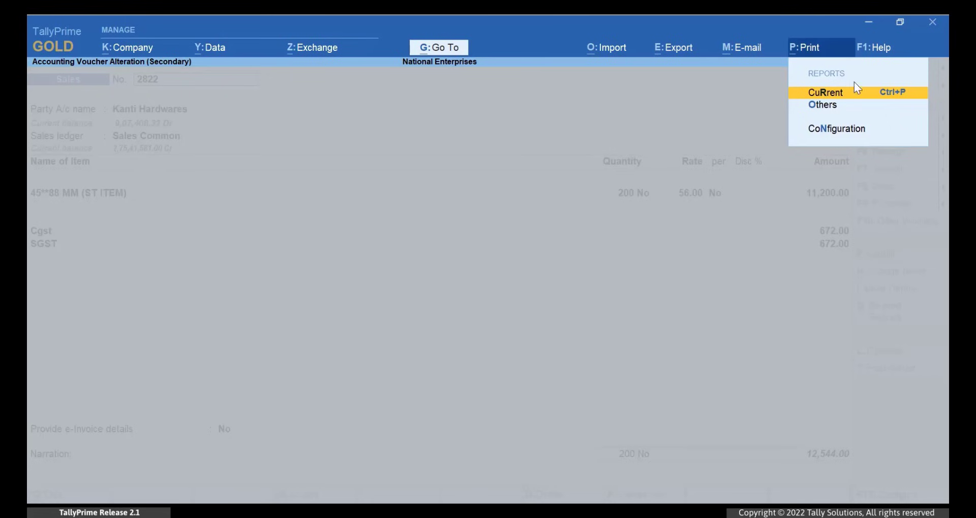
left_click(878, 96)
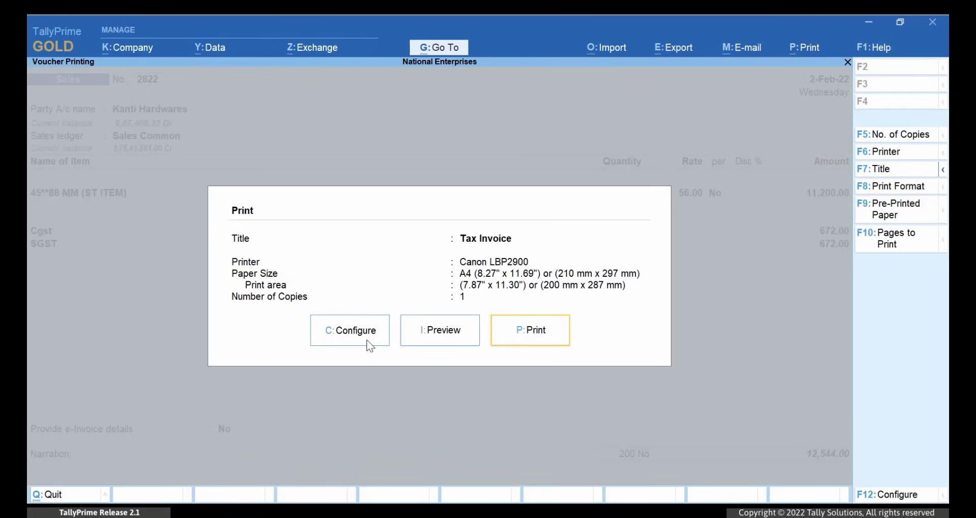
left_click(367, 339)
key("Return")
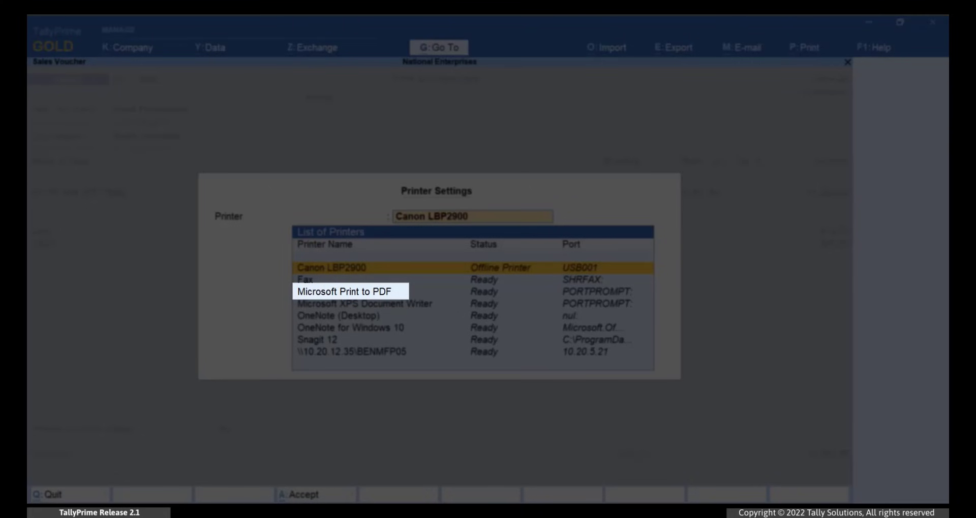
left_click(351, 292)
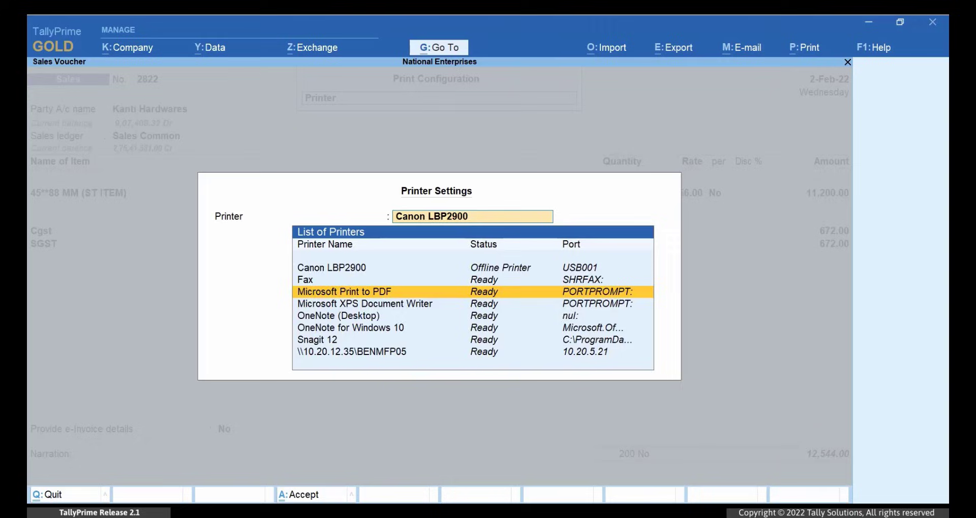
key("Return")
key("Return")
key("Return")
key("Return")
key("Return")
key("Return")
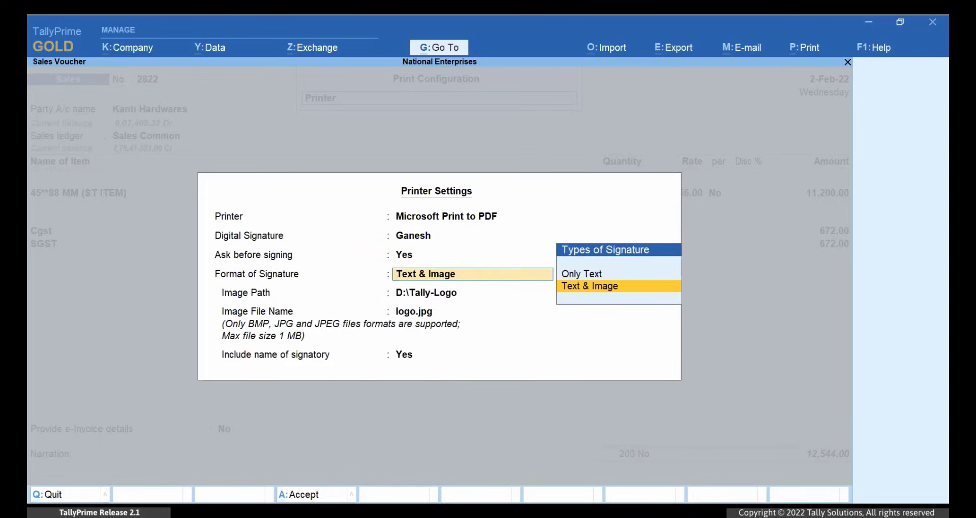
key("Return")
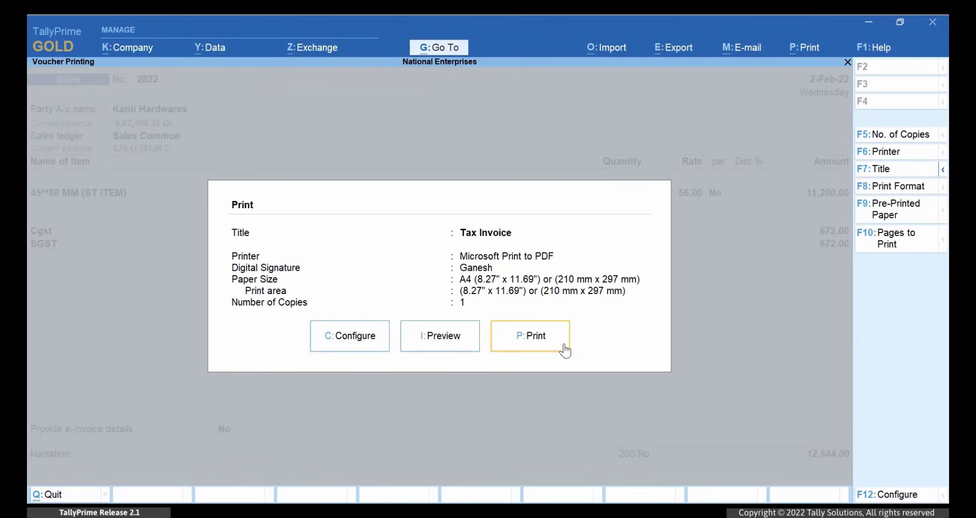
Step: Print voucher 2822 with a digital signature to a PDF named voucher2822
left_click(559, 348)
left_click(422, 324)
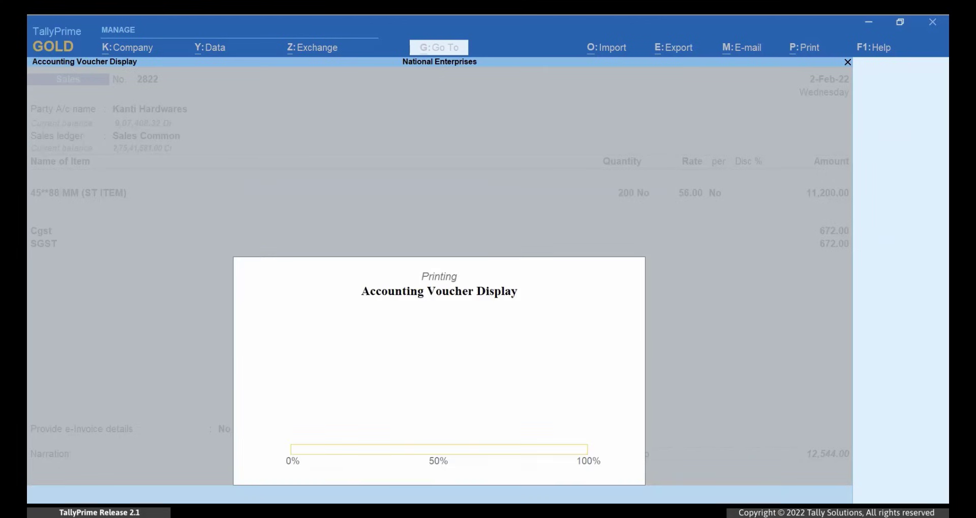
type("voucher2822")
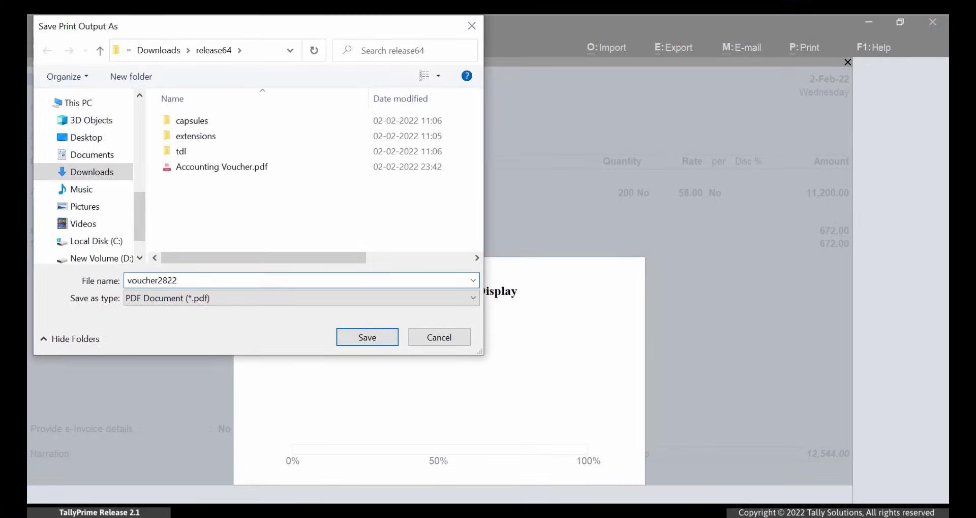
key("Return")
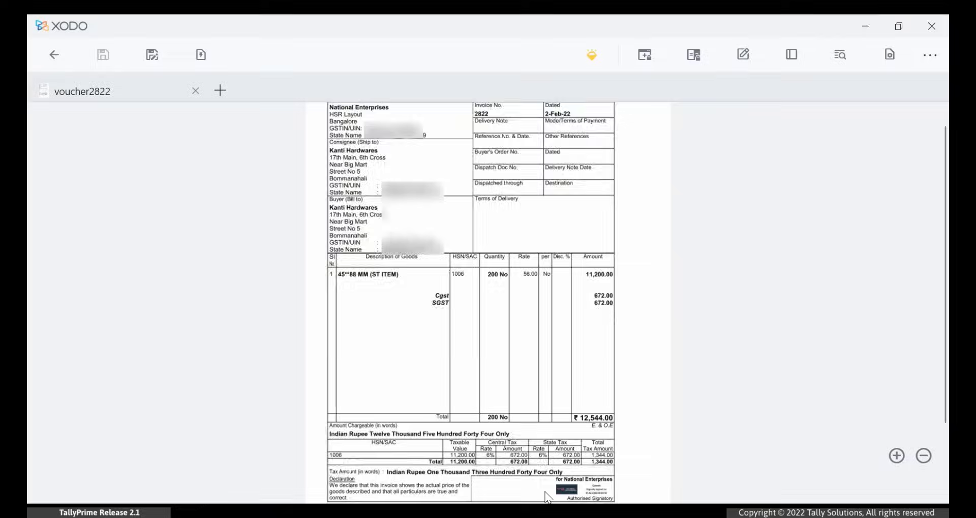
scroll(545, 497, "up", 3)
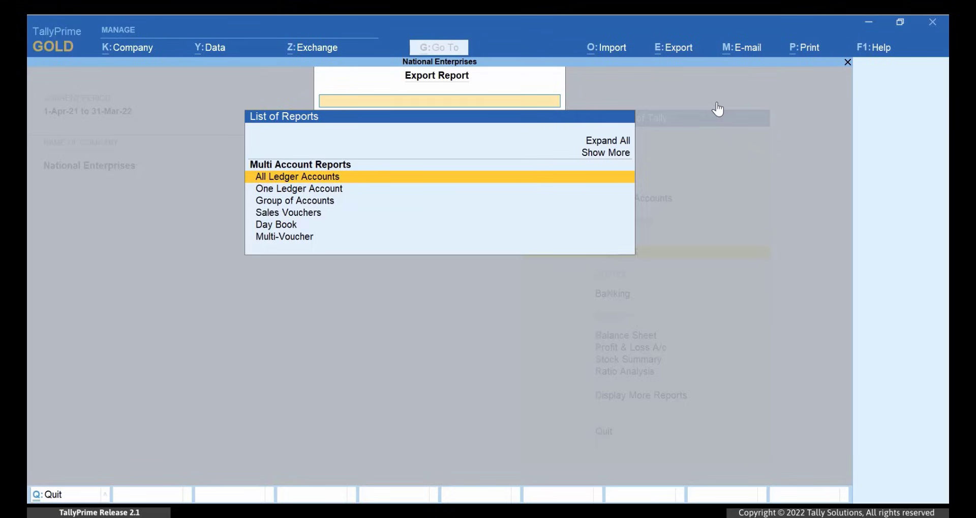
Step: Export a signed Multi-Voucher PDF with the voucher type set to Sales
key("Down")
key("Down")
key("Down")
key("Down")
key("Down")
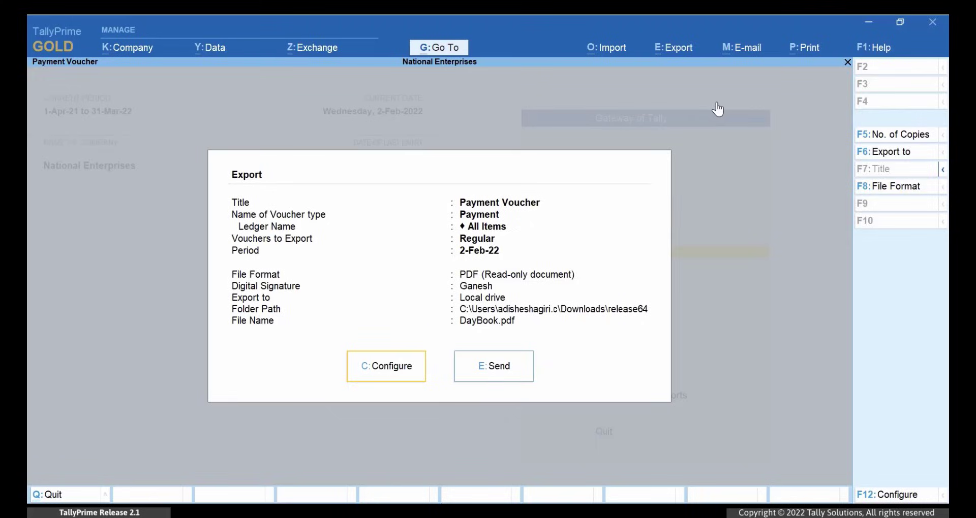
key("c")
key("Return")
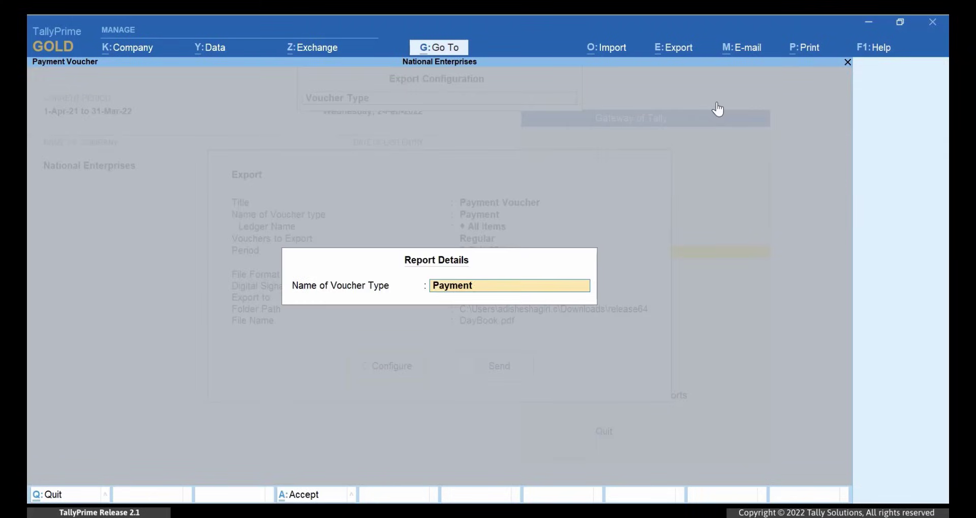
type("S")
key("Return")
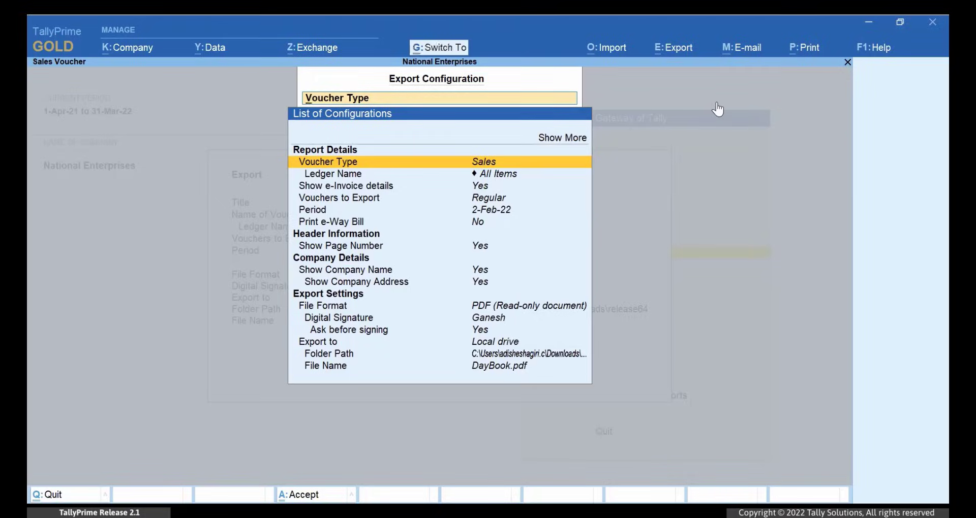
key("ctrl+a")
key("e")
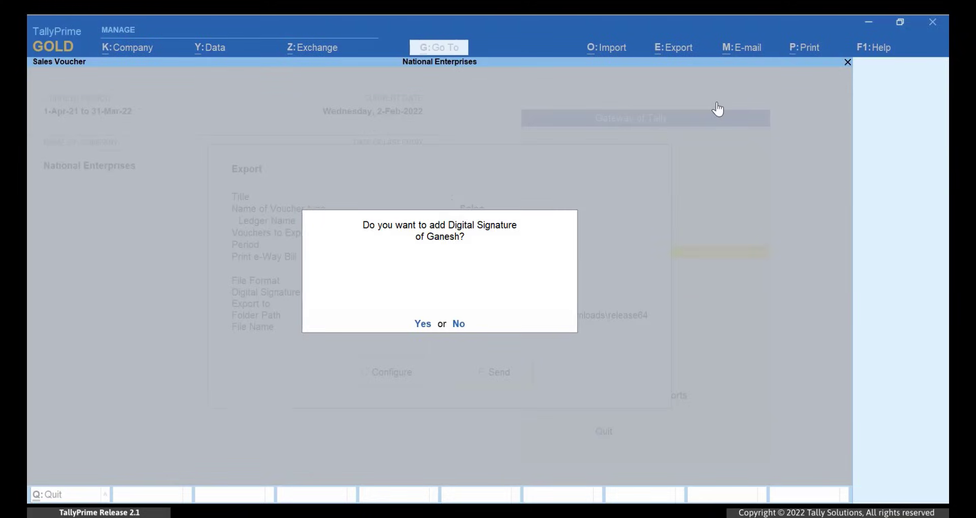
key("y")
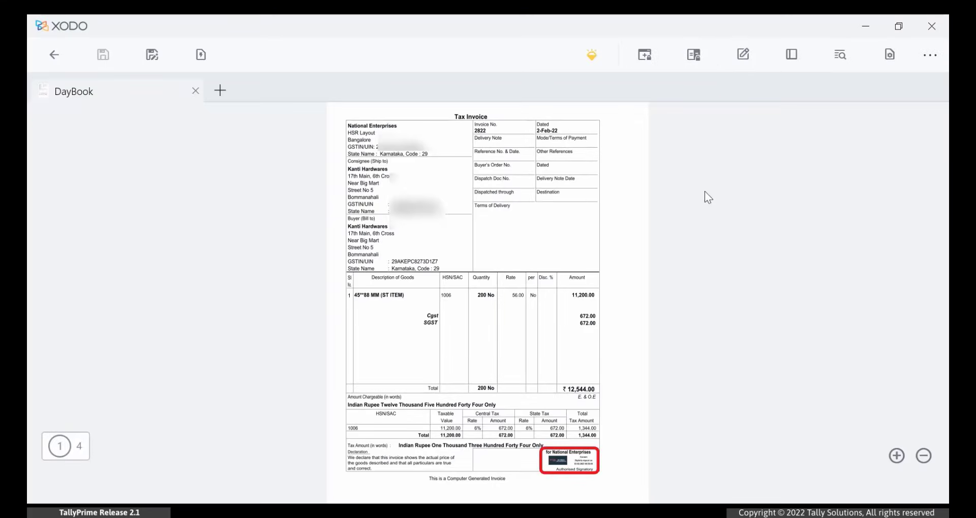
Step: Scroll through the four signed tax invoices of DayBook.pdf in Xodo
scroll(705, 191, "down", 2)
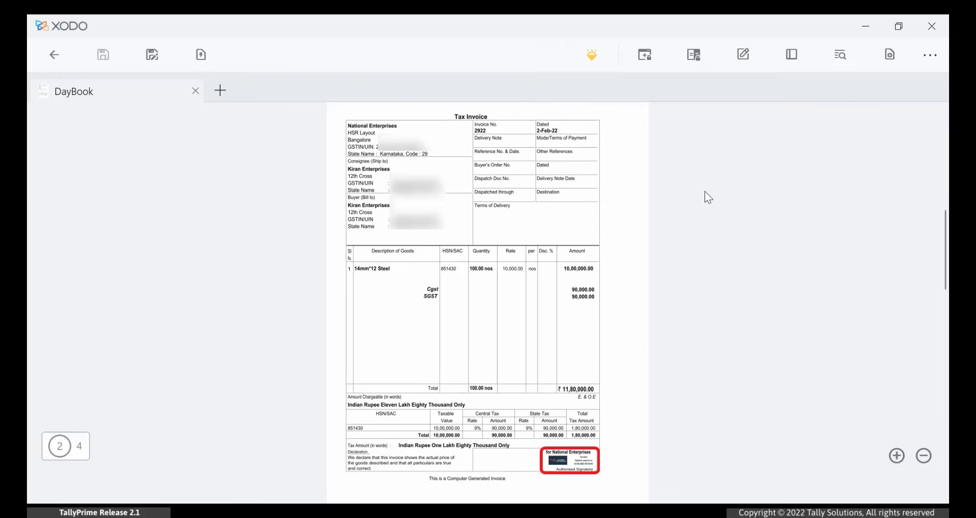
scroll(704, 191, "down", 2)
scroll(705, 197, "down", 2)
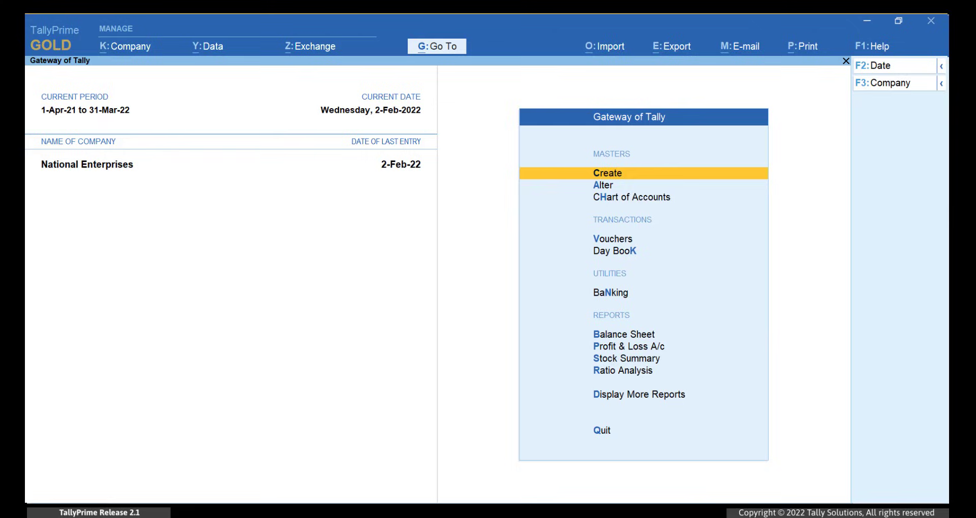
Step: Open the Profit & Loss A/c report and export the current report
key("Down")
key("Down")
key("Down")
key("Down")
key("Down")
key("Down")
key("Down")
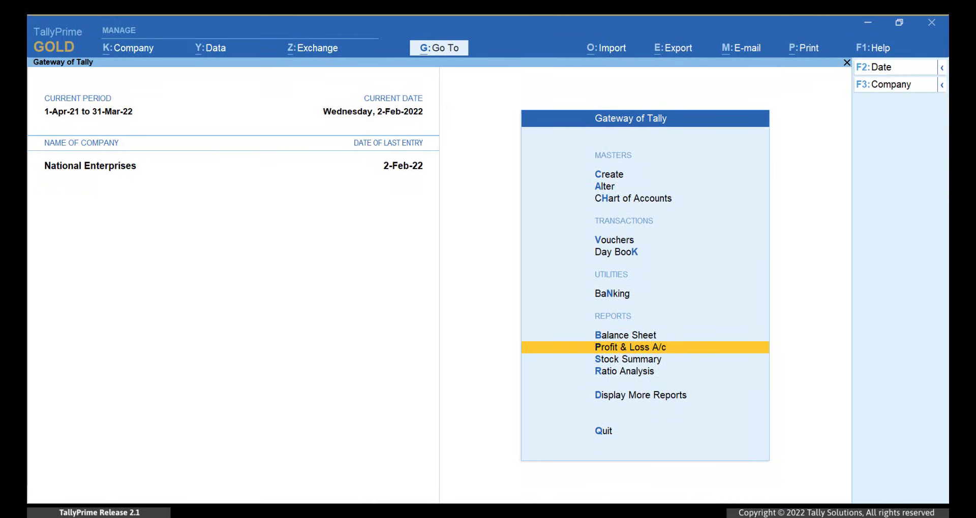
key("Return")
key("alt+e")
key("Return")
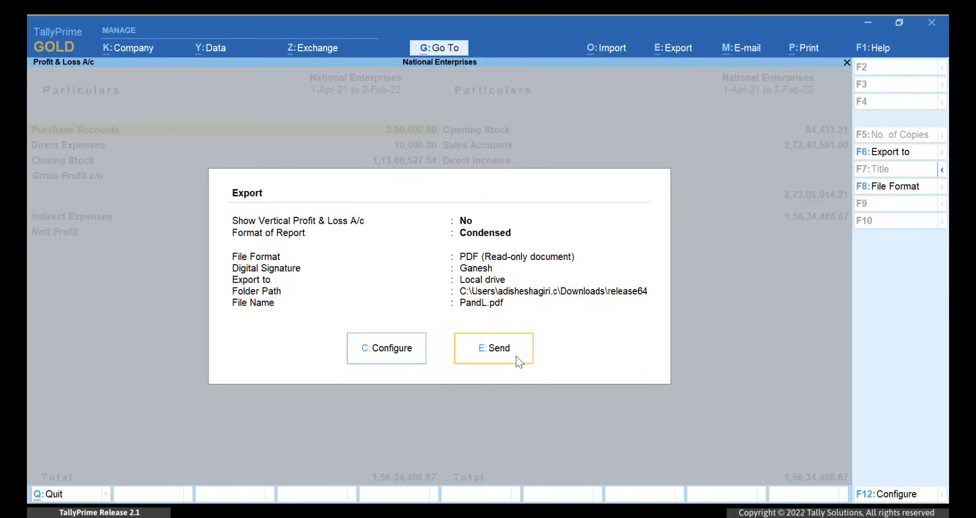
left_click(516, 356)
key("Return")
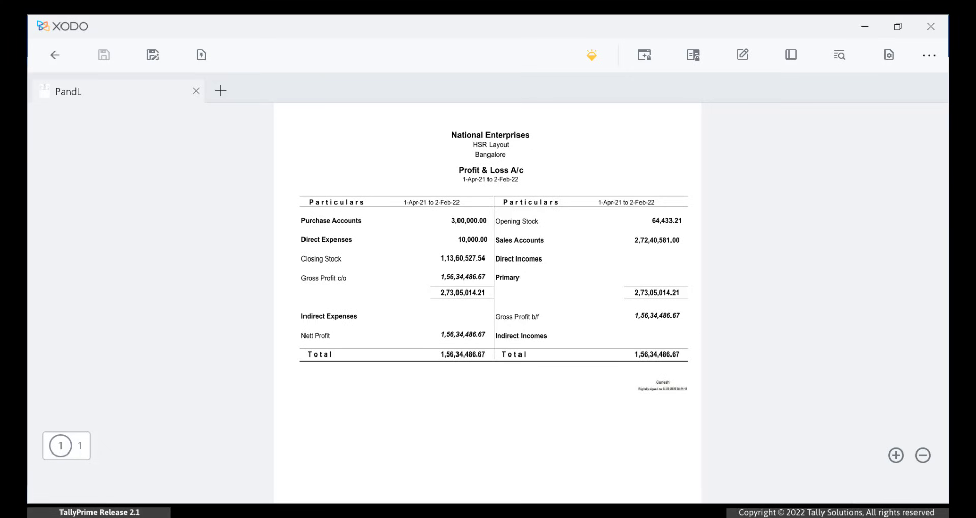